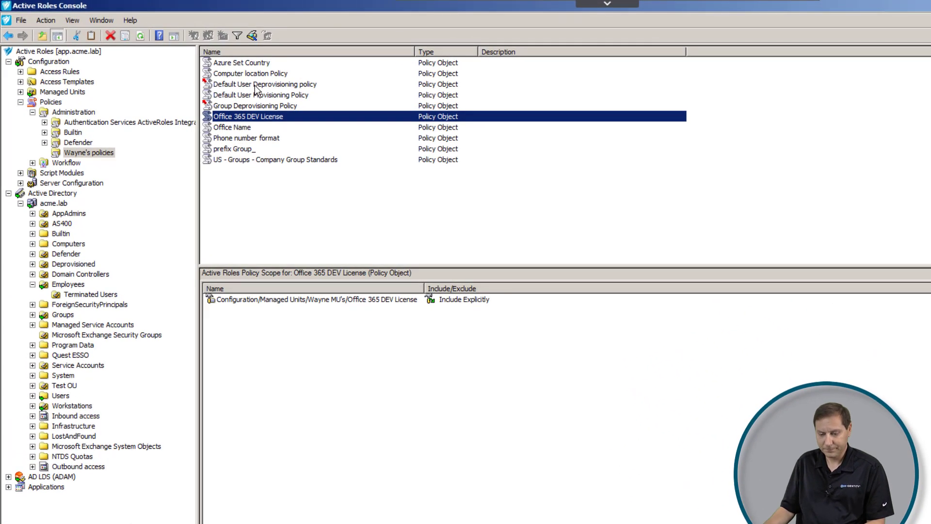
# In Wayne's policies, select Default User Deprovisioning, then Default User Provisioning Policy to show its scope.
pyautogui.click(199, 67)
pyautogui.click(263, 95)
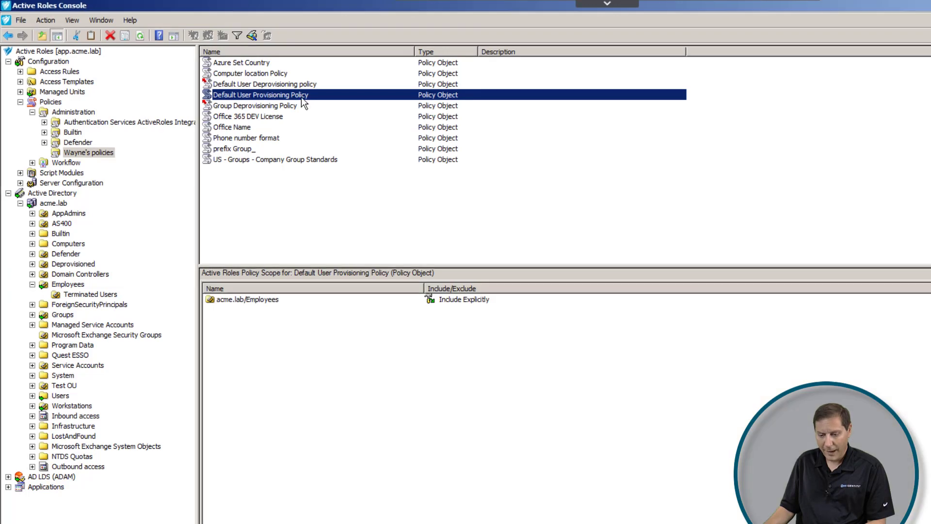
# Review the logon name generation rule's configured value in the Default User Provisioning Policy properties.
pyautogui.doubleClick(302, 96)
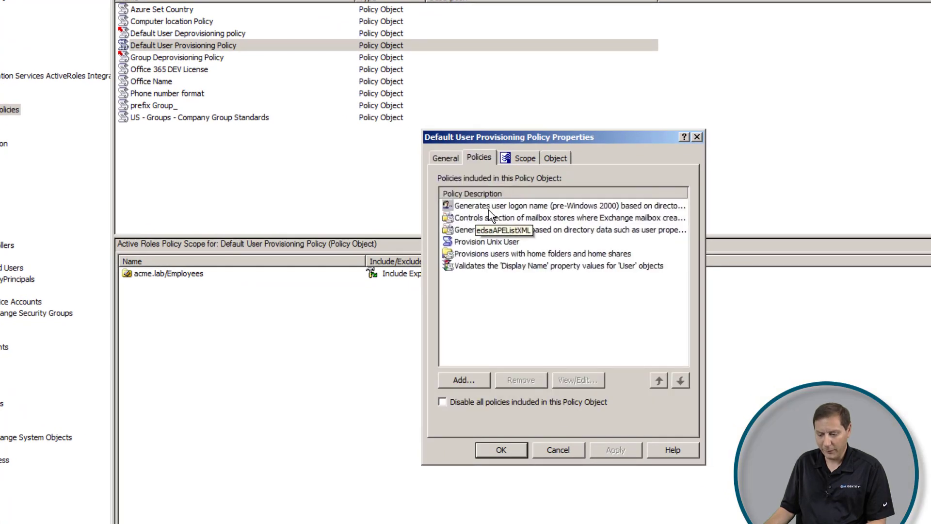
pyautogui.click(489, 209)
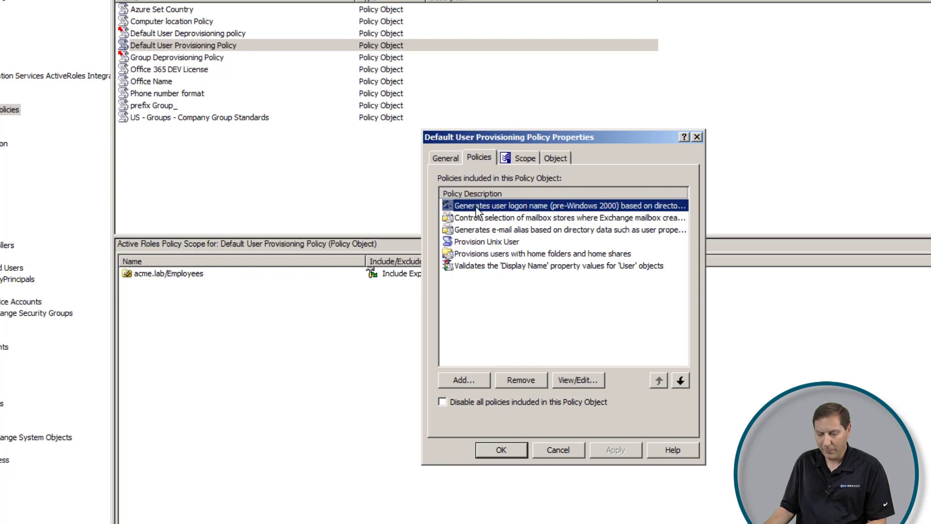
pyautogui.doubleClick(477, 208)
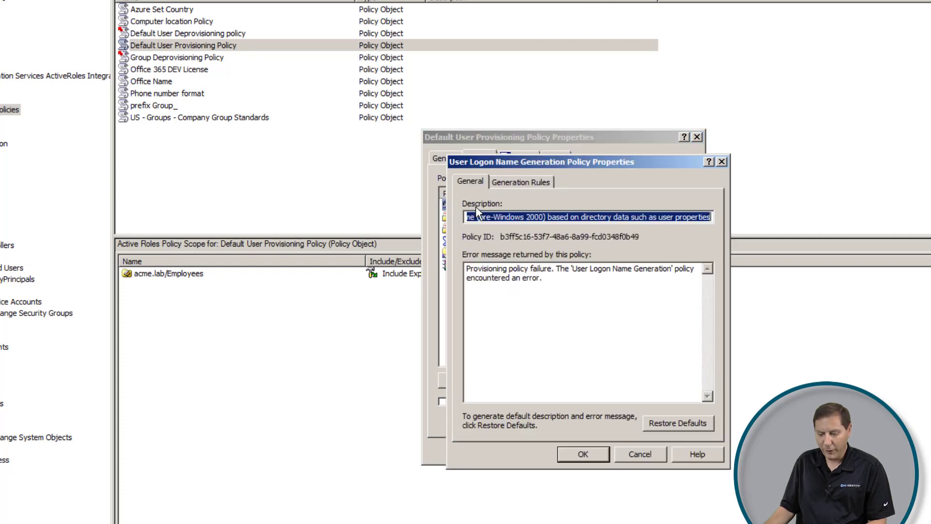
pyautogui.click(515, 183)
pyautogui.doubleClick(504, 259)
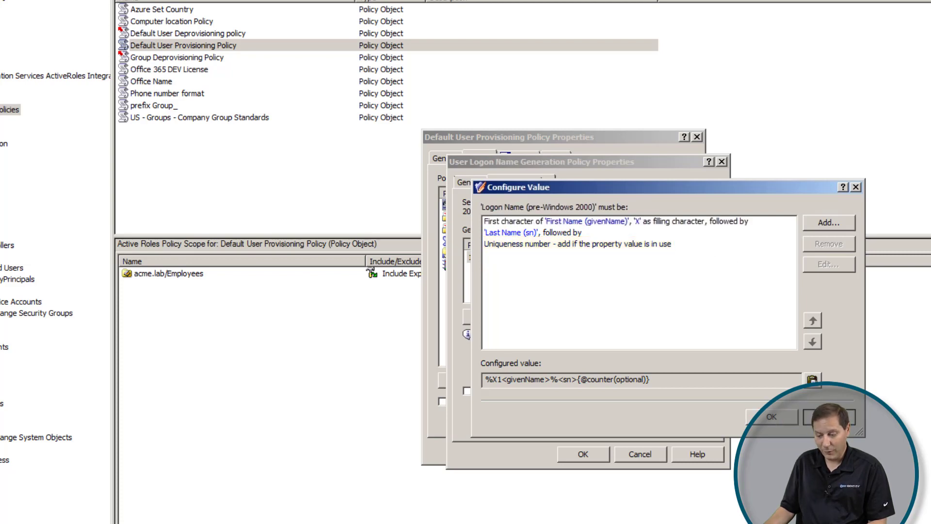
pyautogui.click(771, 417)
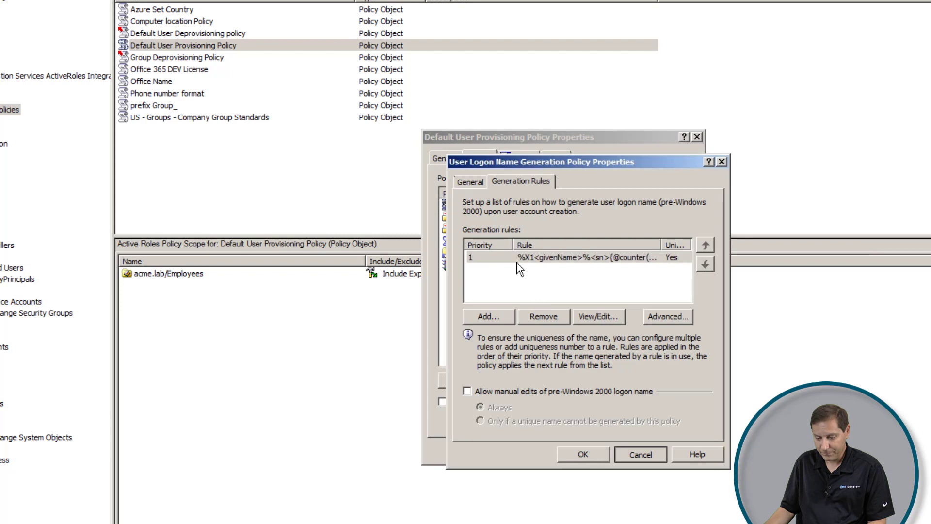
pyautogui.press('Return')
pyautogui.click(481, 219)
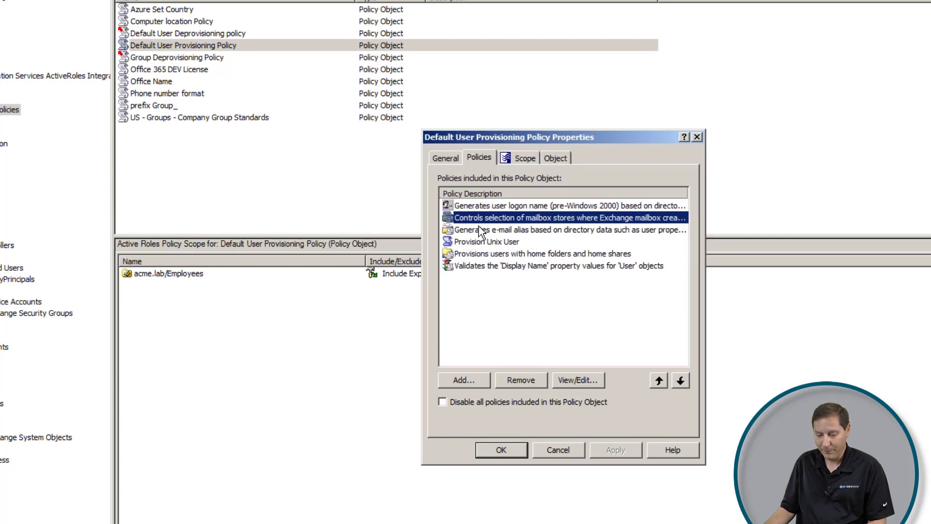
pyautogui.click(481, 232)
pyautogui.doubleClick(481, 231)
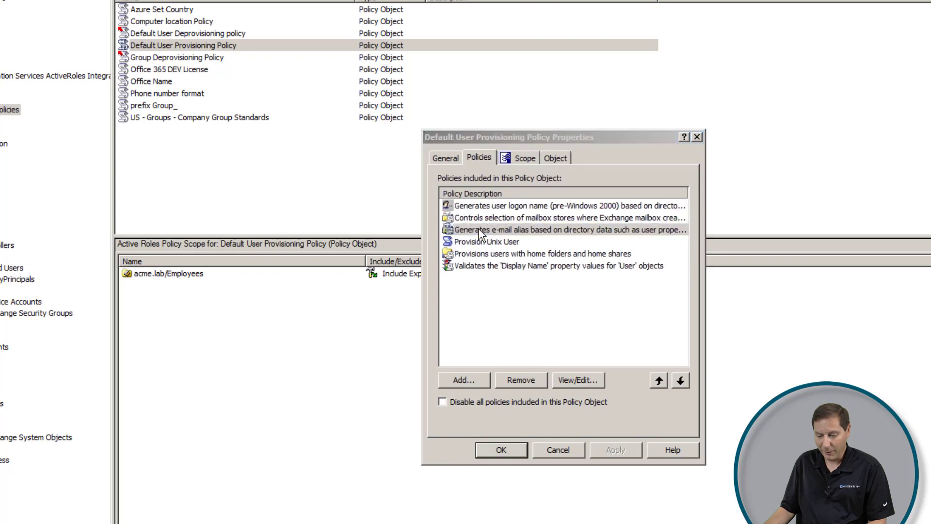
pyautogui.click(531, 183)
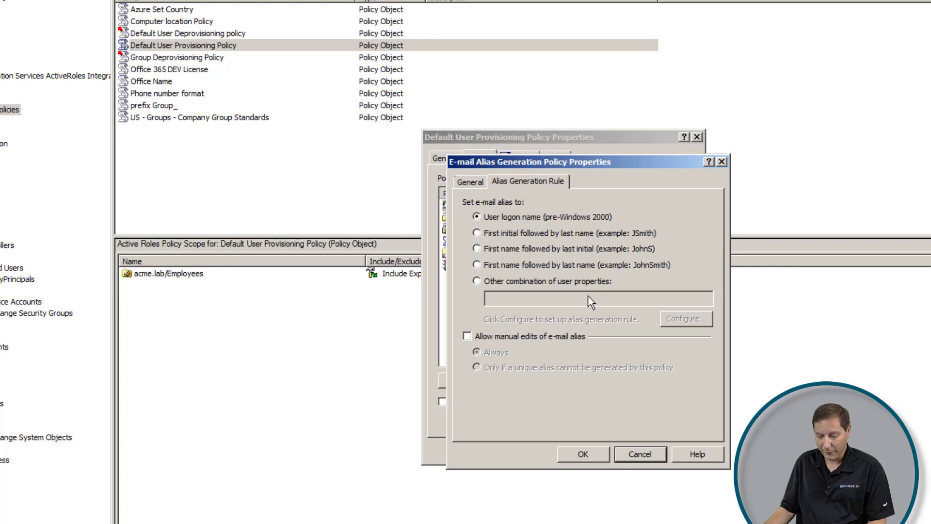
pyautogui.click(640, 454)
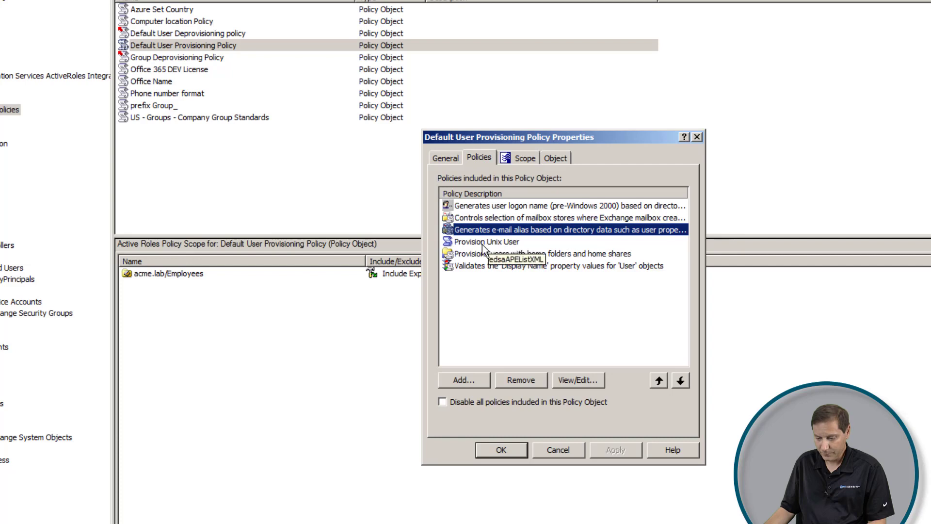
pyautogui.click(484, 242)
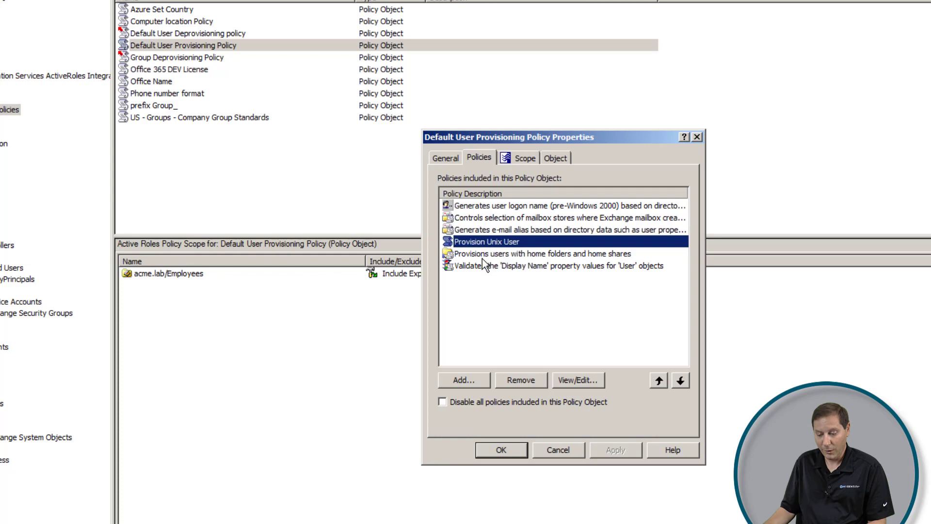
pyautogui.click(489, 253)
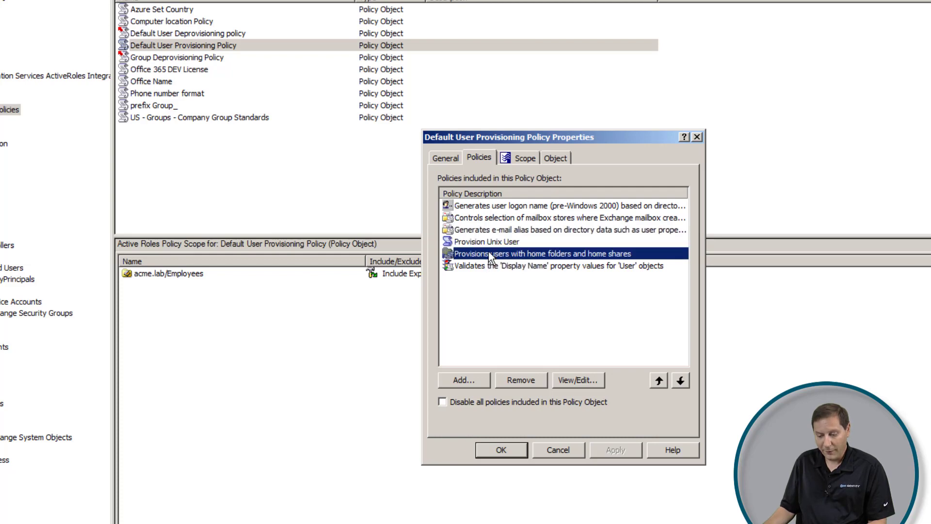
pyautogui.doubleClick(509, 251)
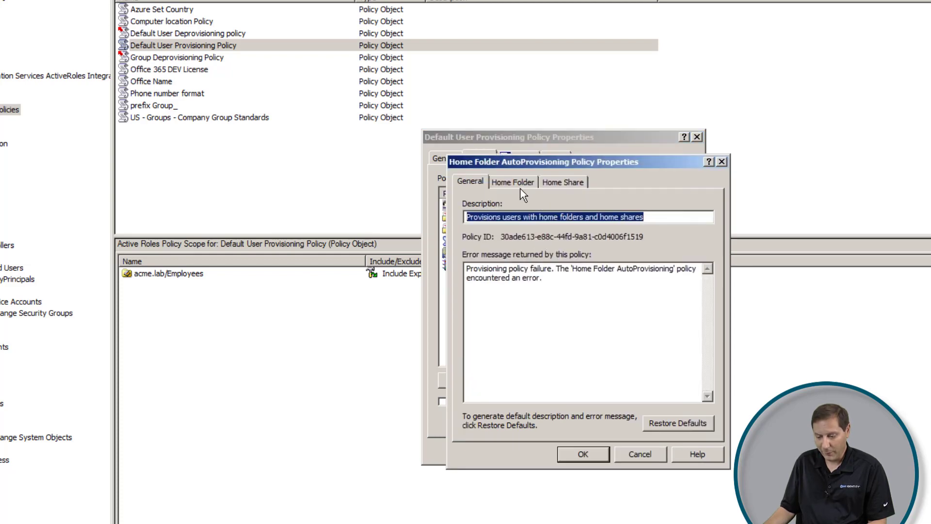
pyautogui.click(520, 184)
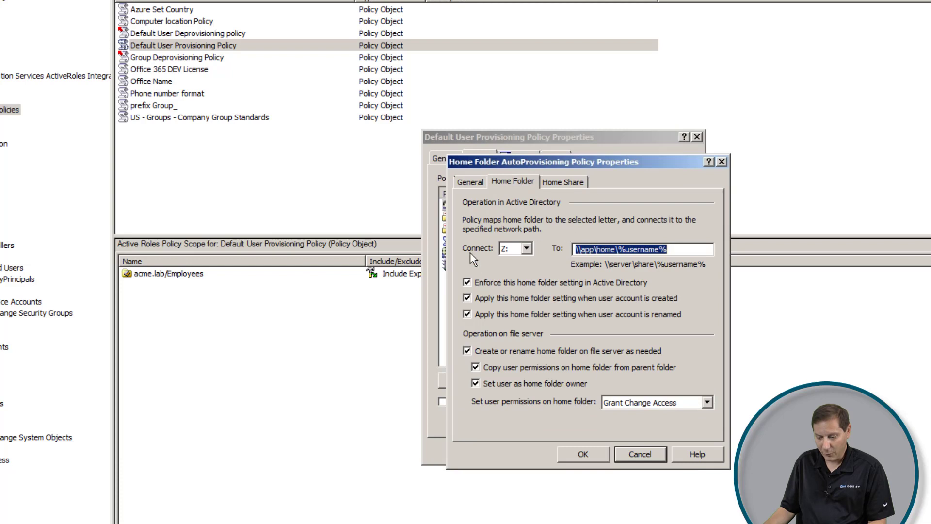
pyautogui.click(562, 187)
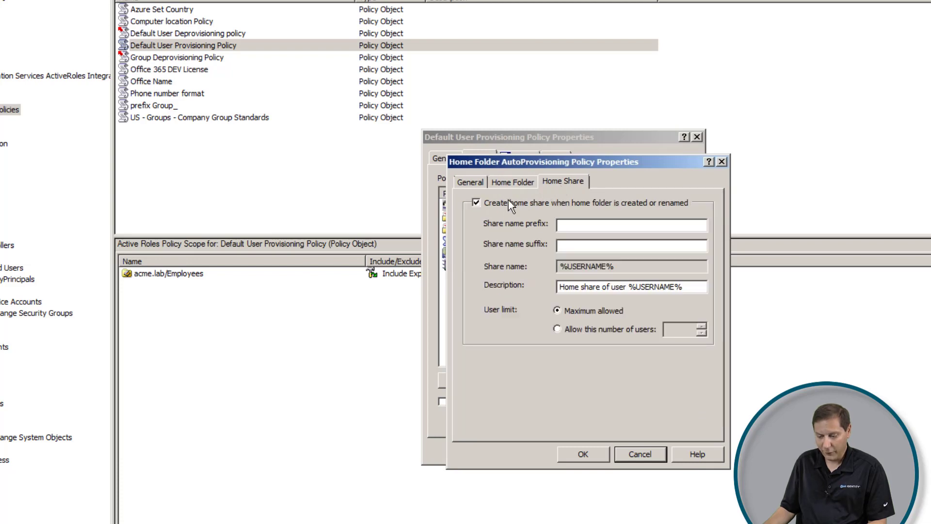
pyautogui.click(640, 454)
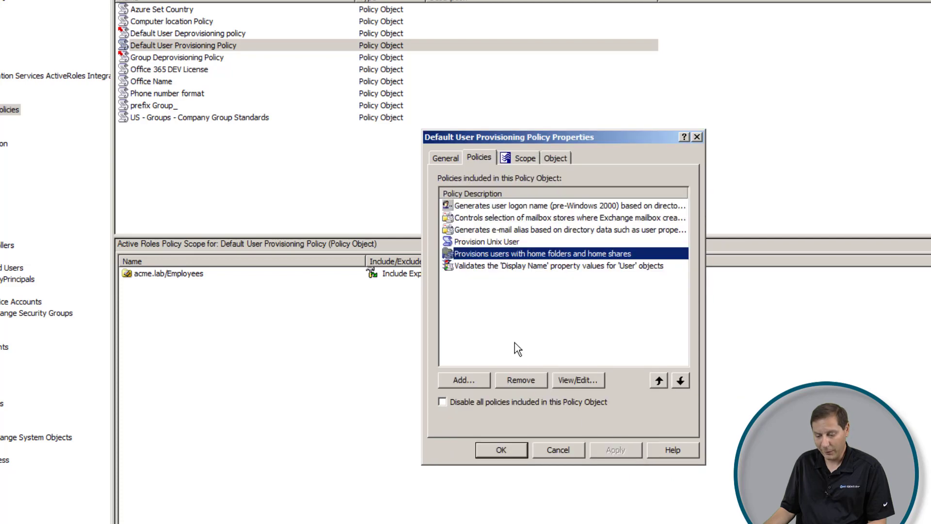
# Review the Display Name validation policy rule, then close it and the provisioning policy's properties.
pyautogui.click(501, 266)
pyautogui.doubleClick(501, 269)
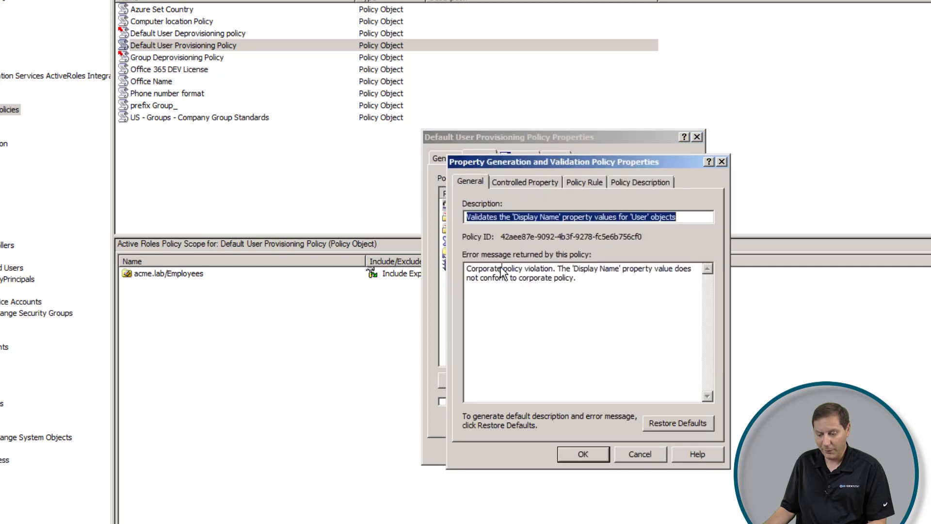
pyautogui.click(580, 180)
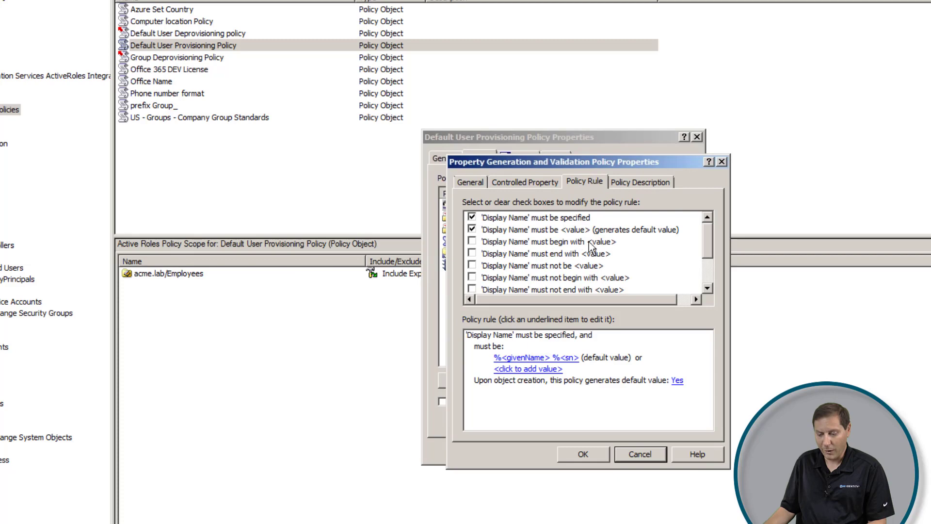
pyautogui.click(582, 454)
pyautogui.click(558, 450)
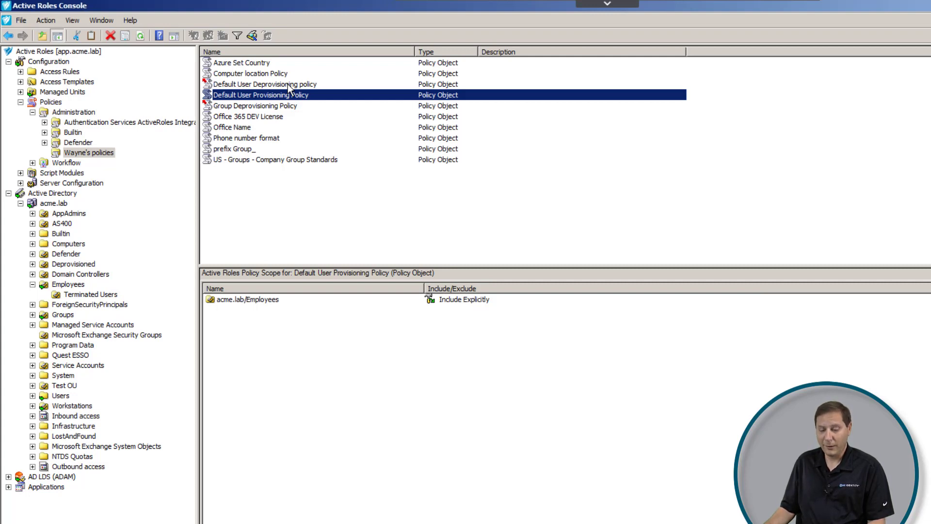
# Inspect the deprovisioning policy's logon-ineligibility options and account rename pattern without saving changes.
pyautogui.doubleClick(287, 84)
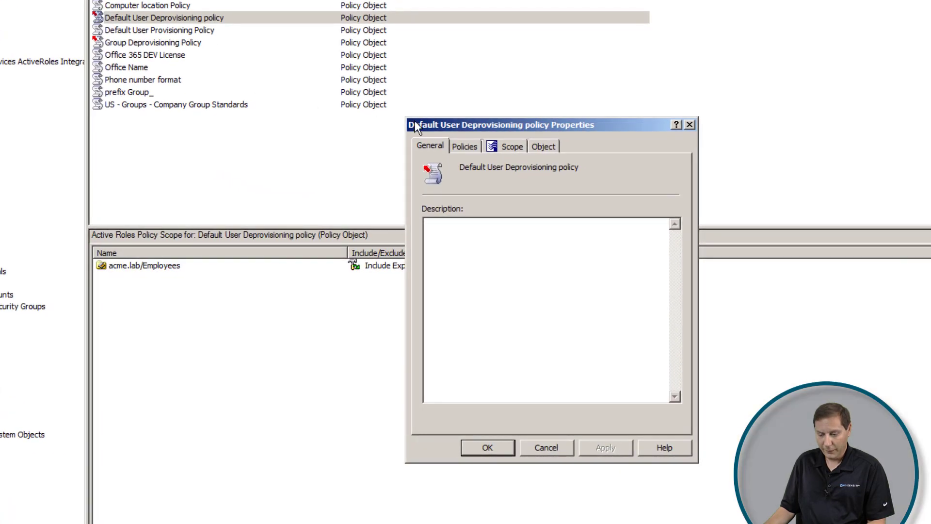
pyautogui.click(472, 151)
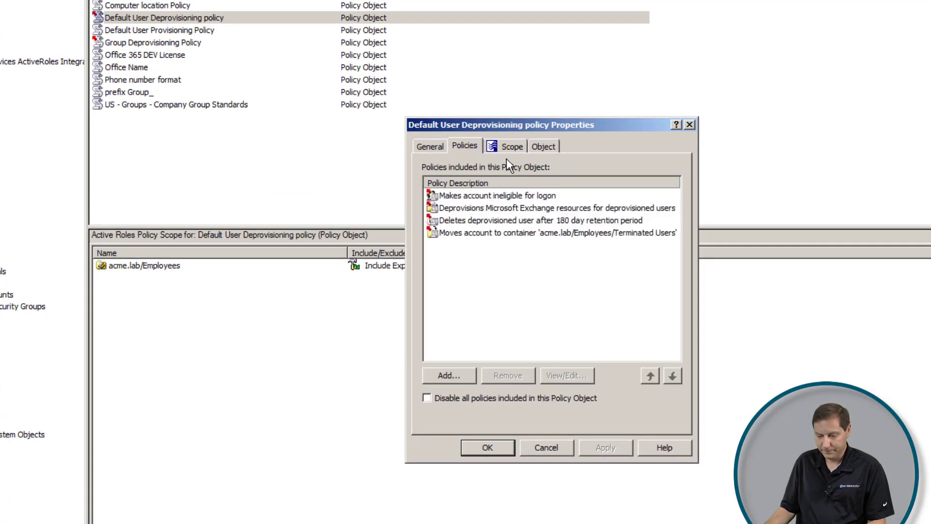
pyautogui.click(476, 197)
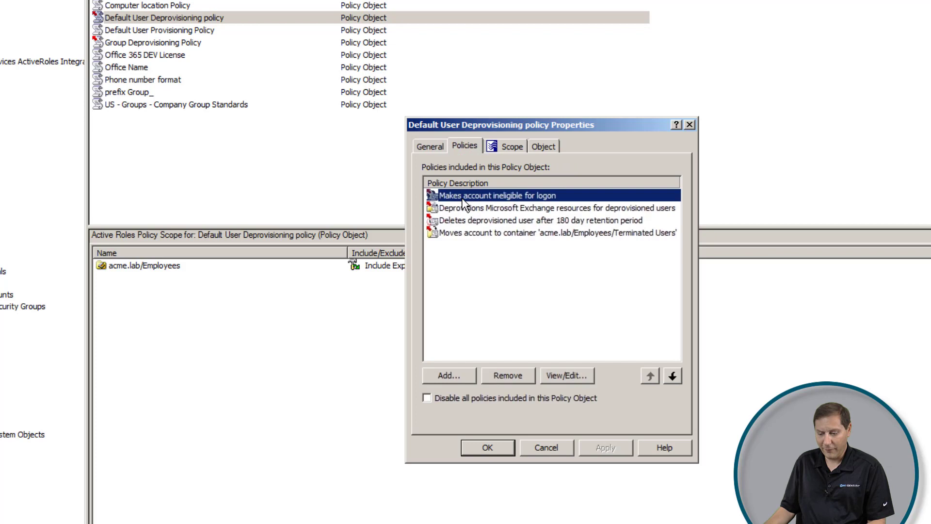
pyautogui.doubleClick(463, 198)
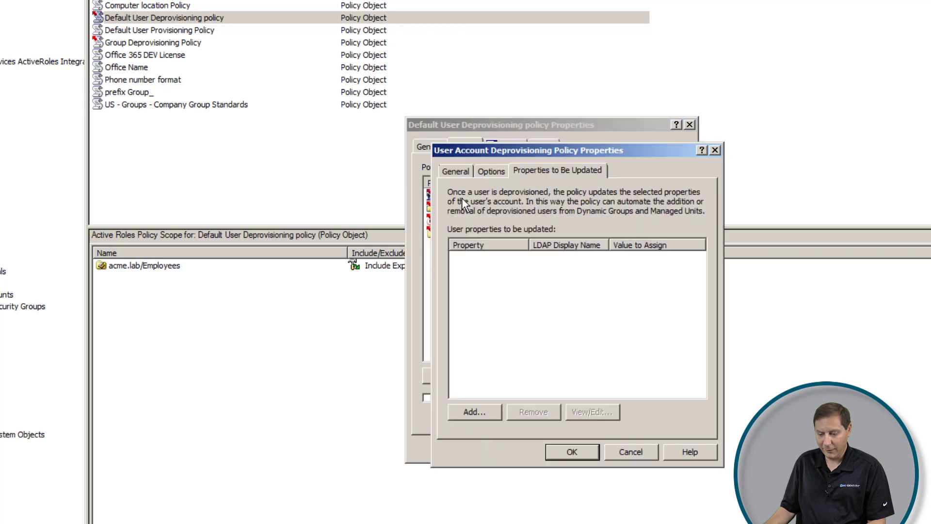
pyautogui.click(487, 169)
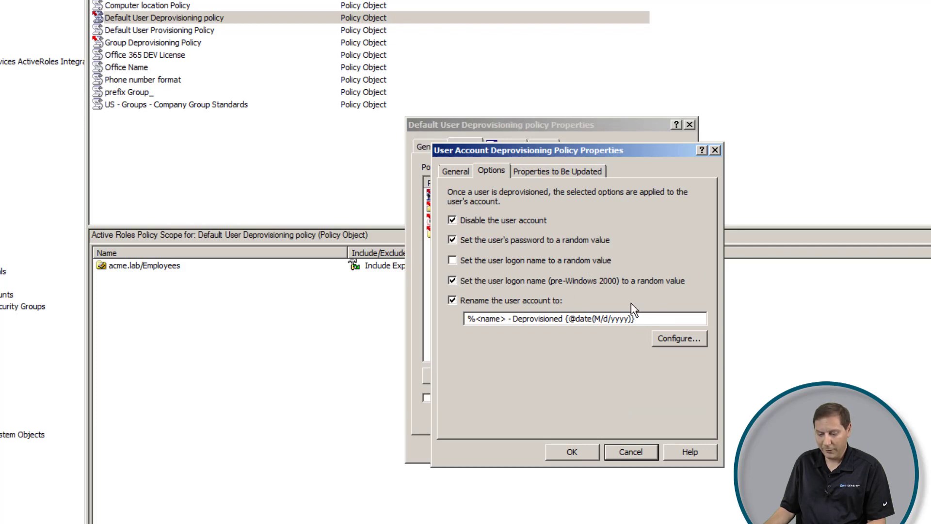
pyautogui.click(523, 319)
pyautogui.moveTo(563, 318); pyautogui.dragTo(465, 318)
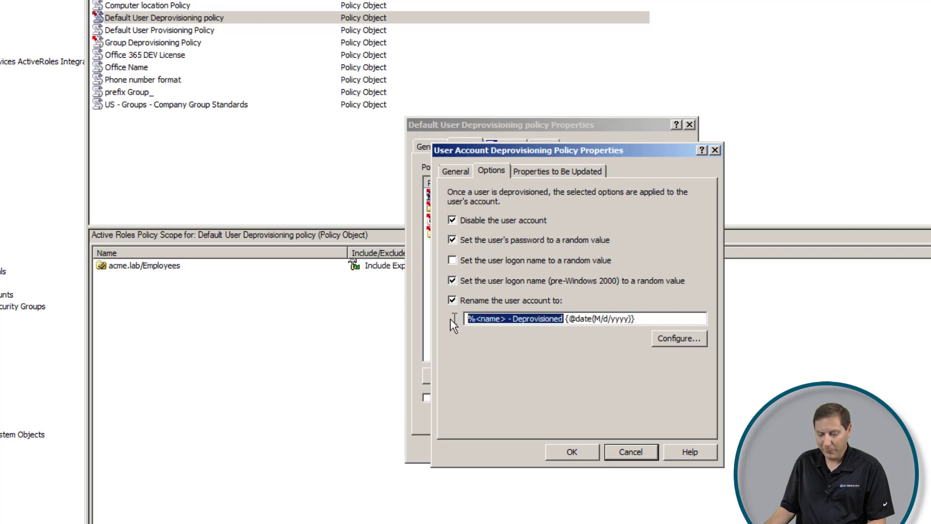
pyautogui.click(564, 315)
pyautogui.moveTo(564, 315); pyautogui.dragTo(639, 317)
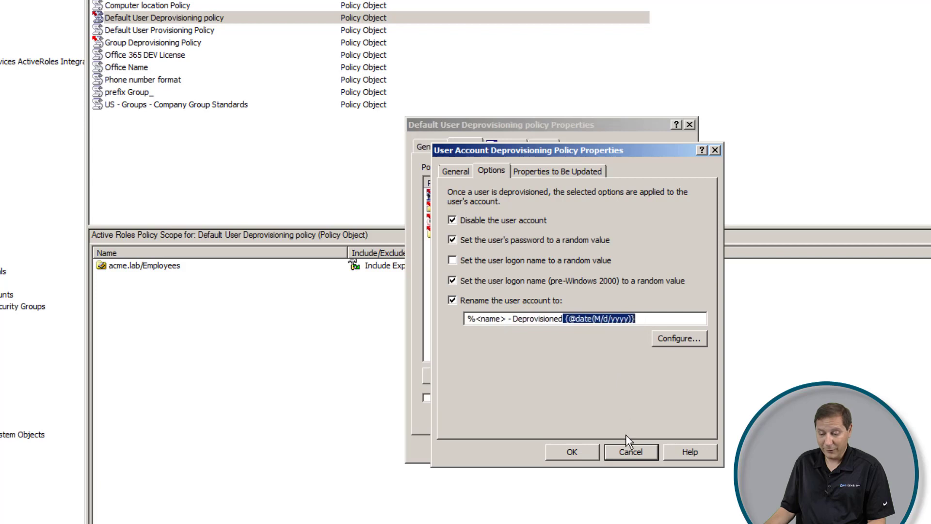
pyautogui.click(637, 451)
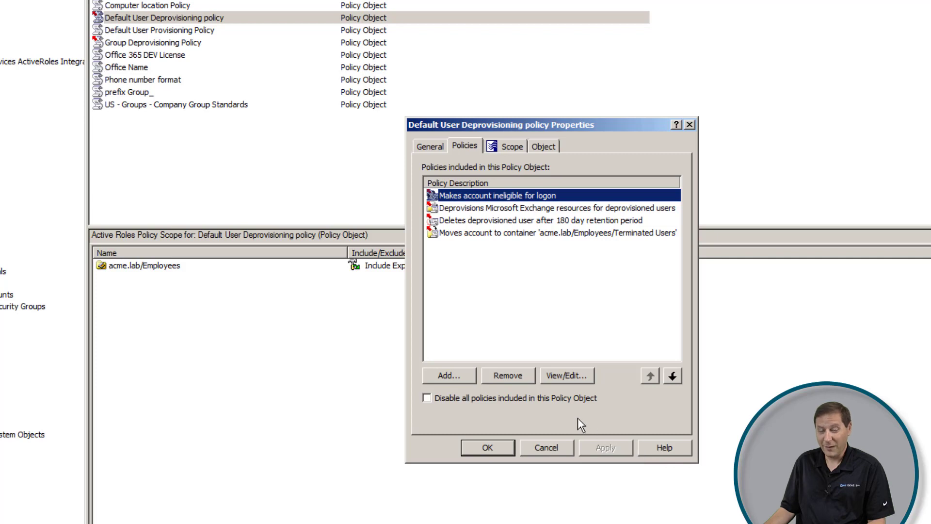
# Look over the Exchange resources, 180-day deletion and move-to-Terminated-Users policies.
pyautogui.click(481, 207)
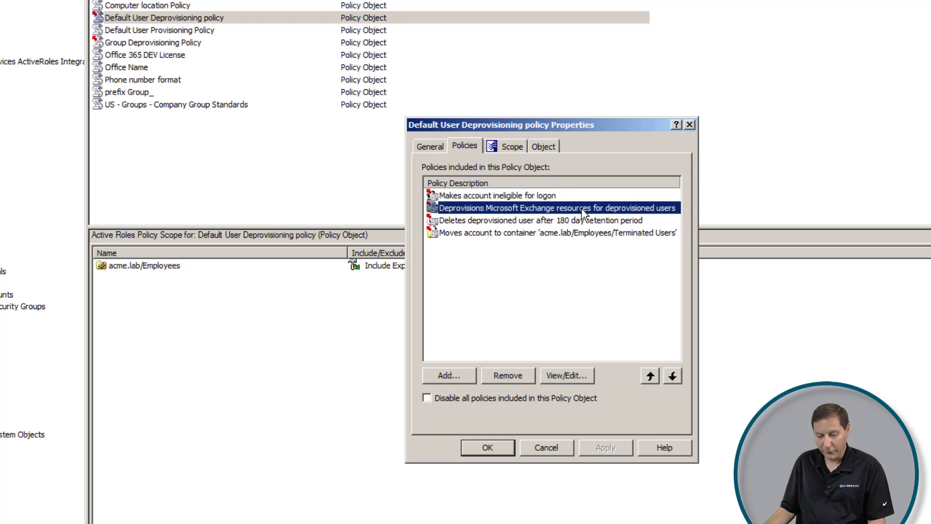
pyautogui.click(545, 221)
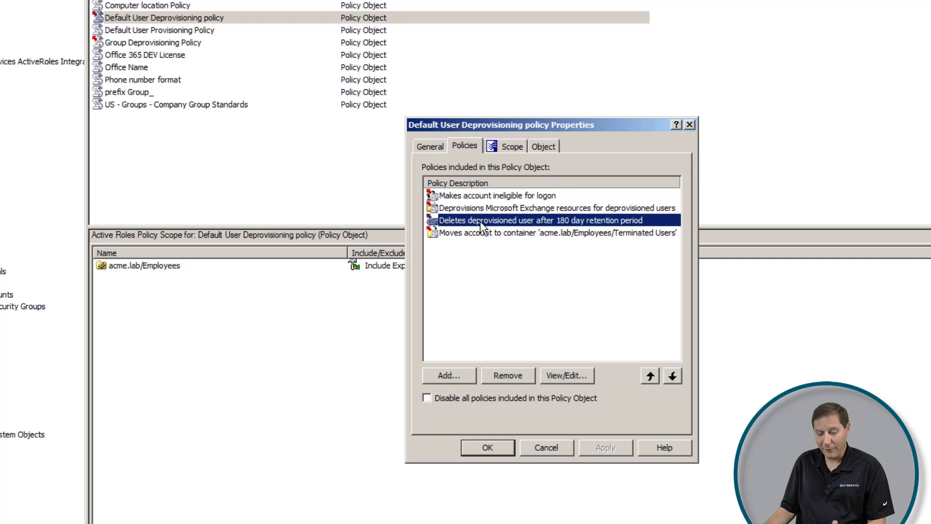
pyautogui.click(471, 232)
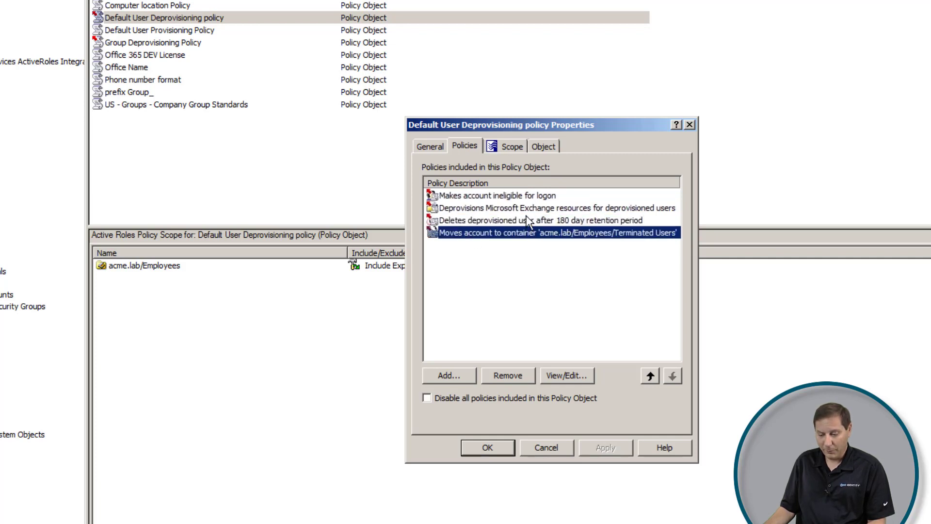
pyautogui.click(562, 218)
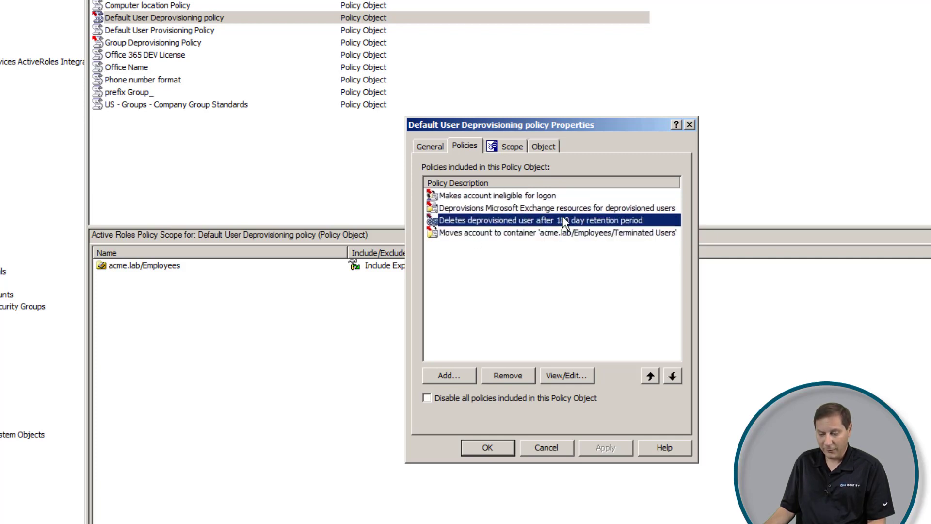
pyautogui.click(462, 235)
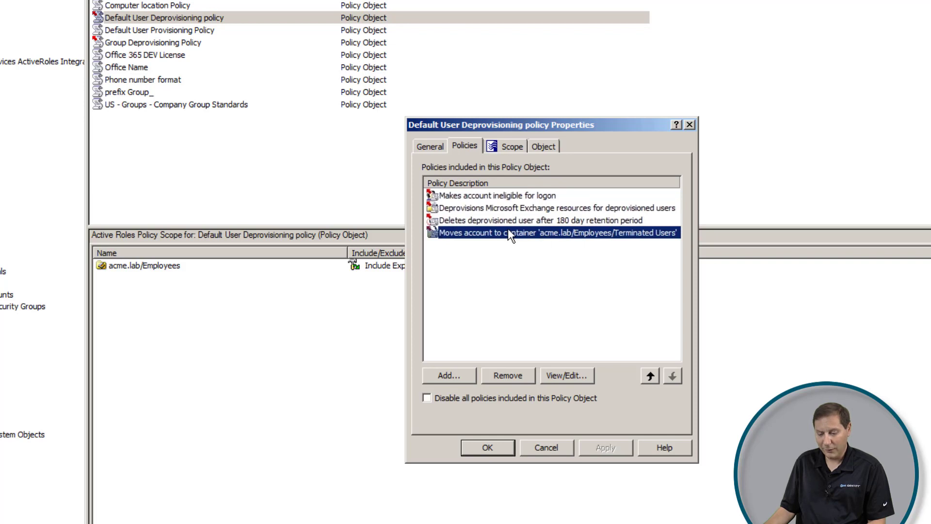
# Begin adding a deprovisioning policy and choose Script Execution under User Deprovisioning Policies.
pyautogui.click(428, 372)
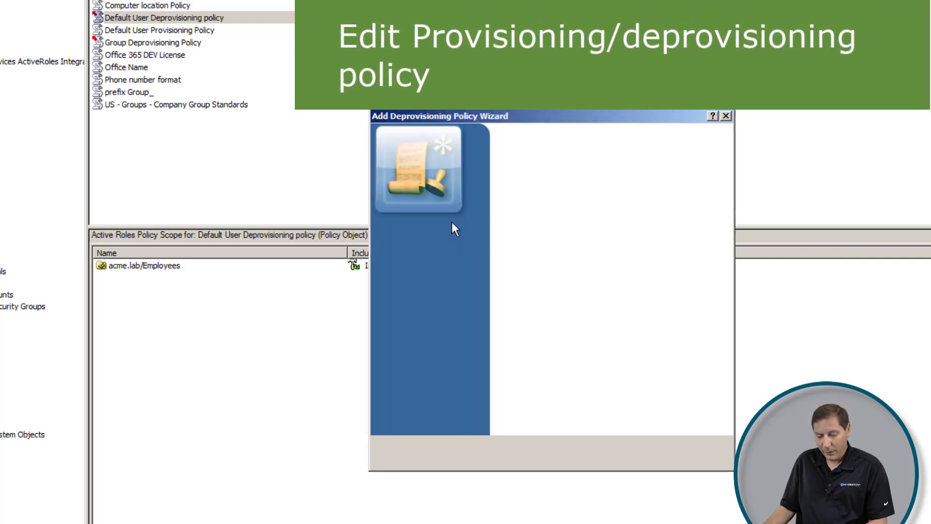
pyautogui.click(586, 451)
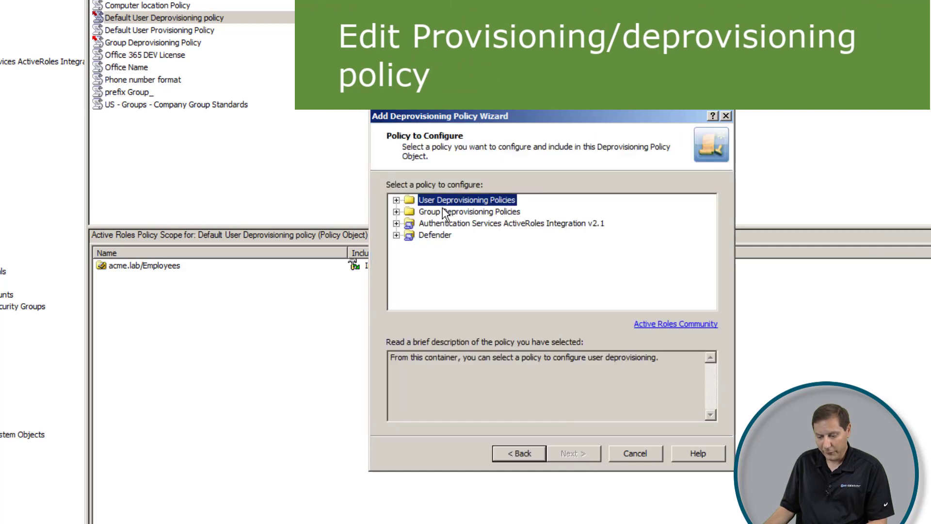
pyautogui.click(397, 200)
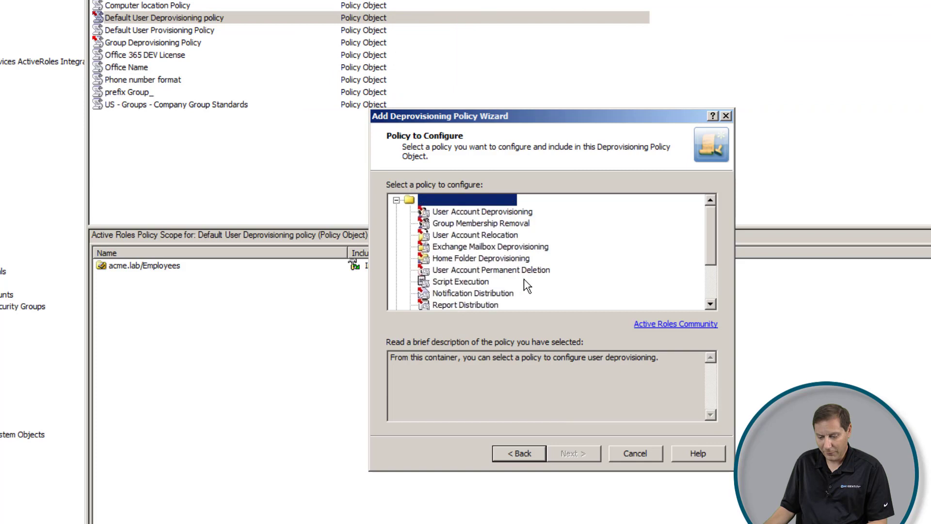
pyautogui.scroll(-1, 528, 286)
pyautogui.scroll(-1, 524, 282)
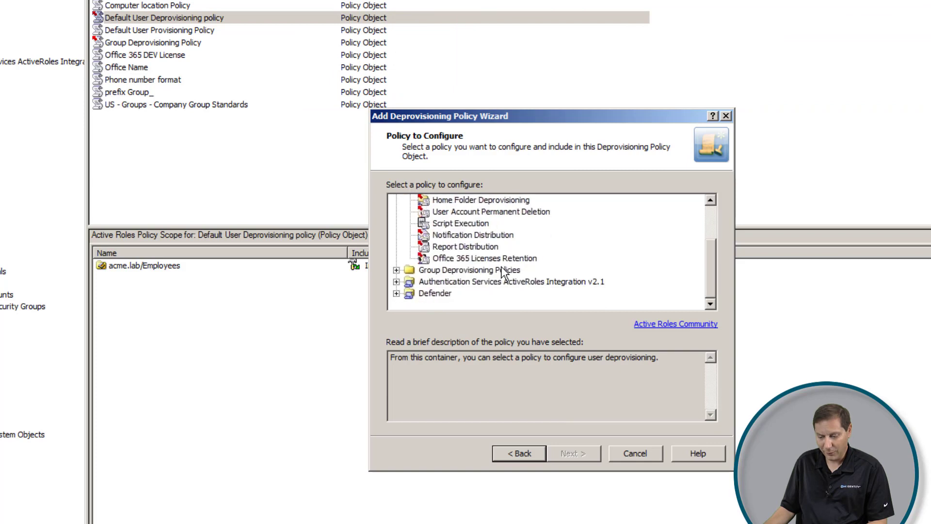
pyautogui.click(442, 227)
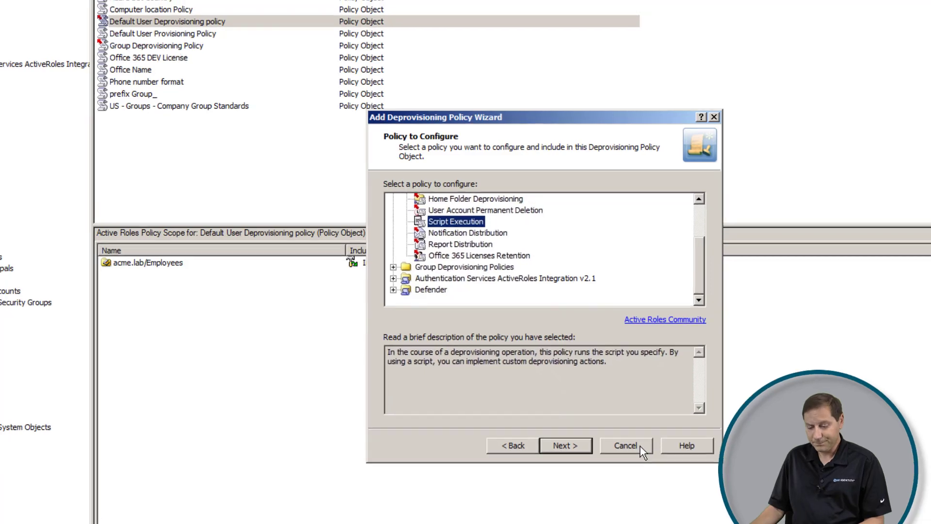
# Cancel the Add Deprovisioning Policy Wizard and the policy object's Properties dialog.
pyautogui.click(649, 453)
pyautogui.click(453, 350)
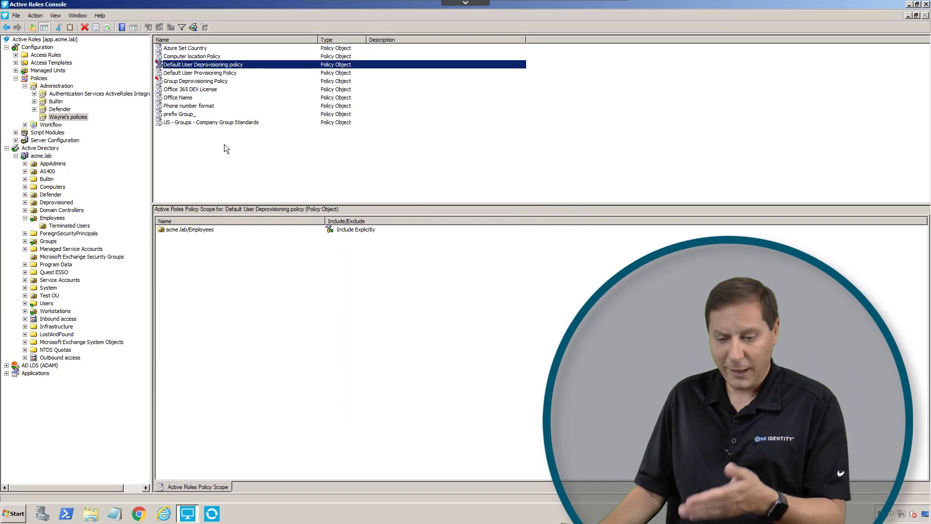